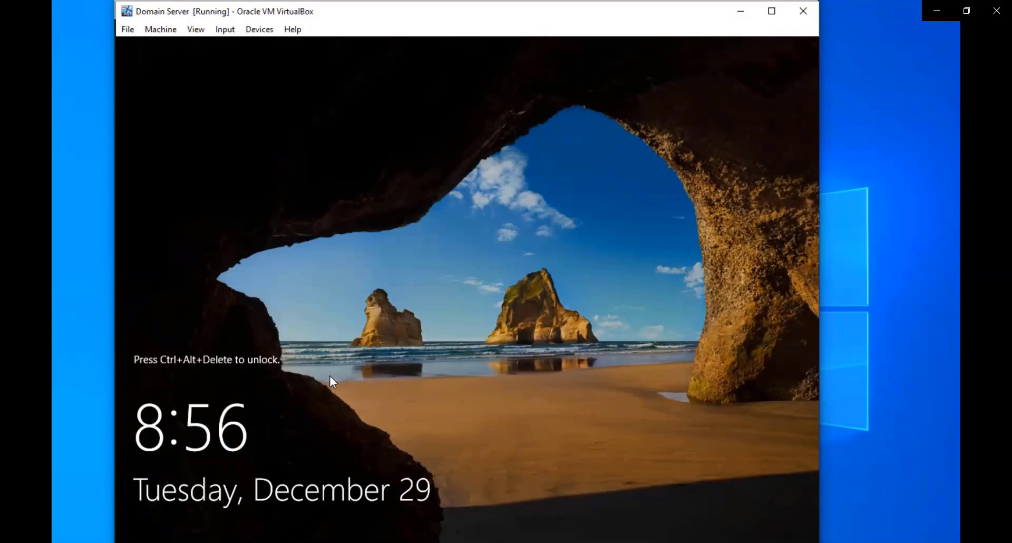
- Sign in with the Administrator password and launch DNS Manager from Server Manager's Tools menu
{"action": "key", "text": "ctrl+alt+Delete"}
{"action": "type", "text": "Pa$$w0rd"}
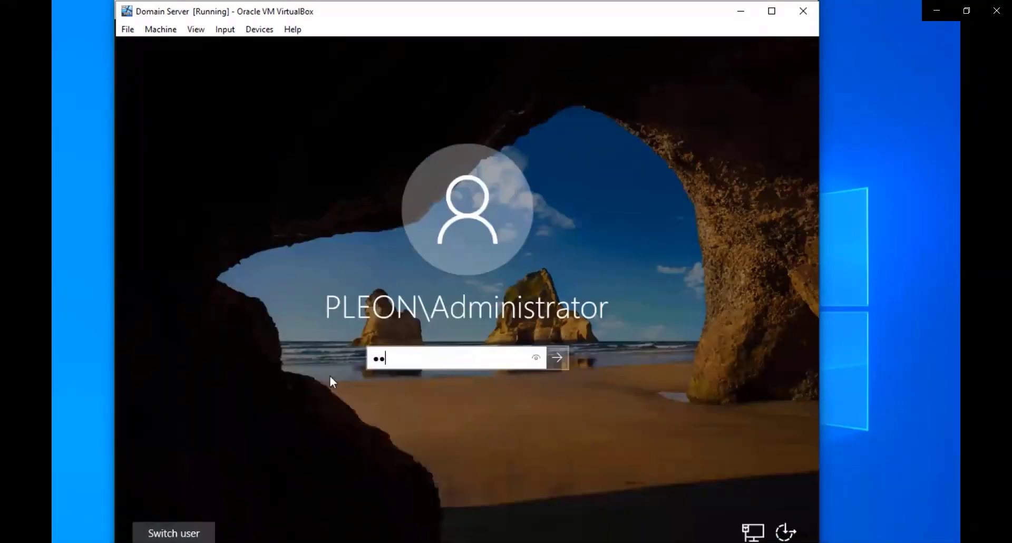
{"action": "key", "text": "Return"}
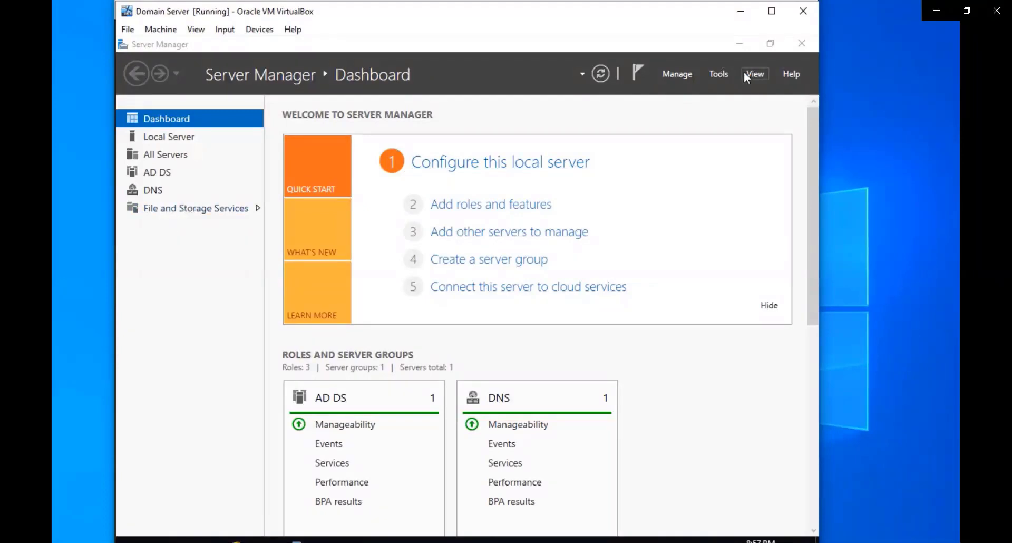
{"action": "left_click", "coordinate": [715, 74]}
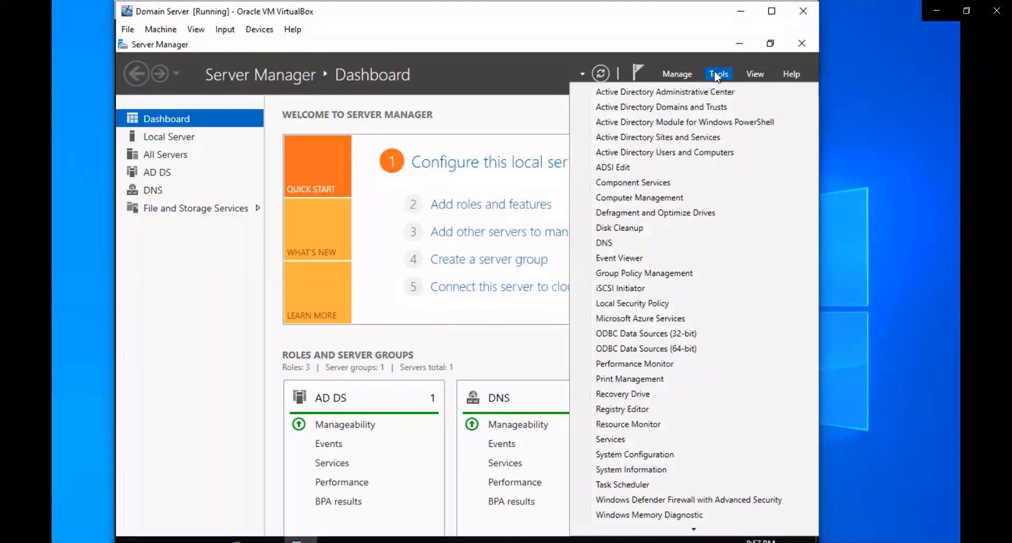
{"action": "left_click", "coordinate": [601, 243]}
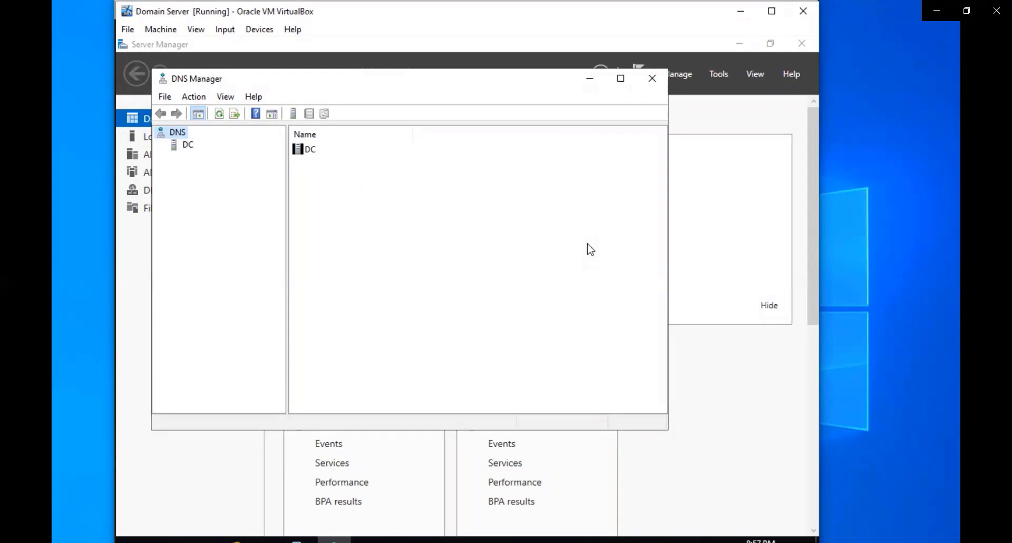
- Expand the DC server and start New Zone from the Reverse Lookup Zones folder
{"action": "left_click", "coordinate": [188, 146]}
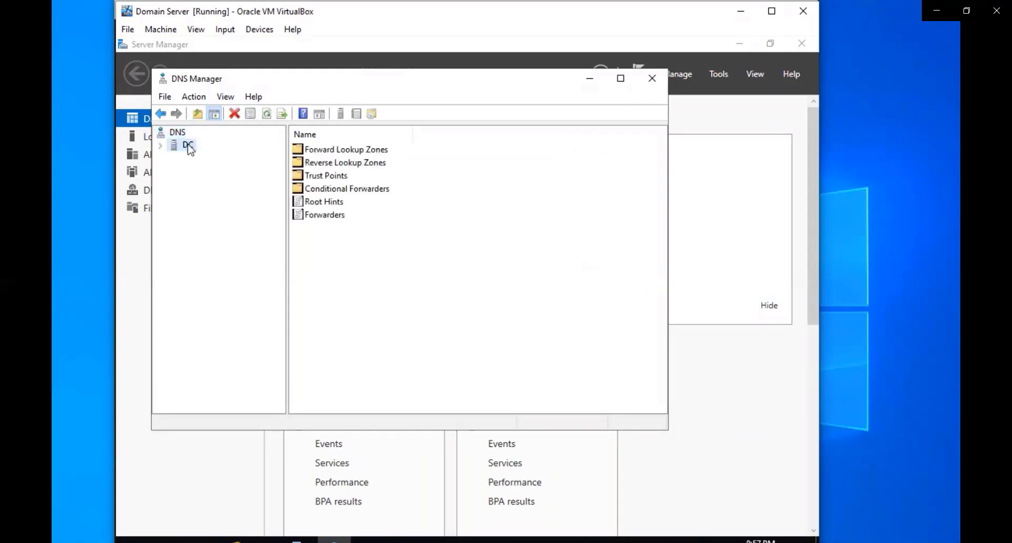
{"action": "left_click", "coordinate": [161, 146]}
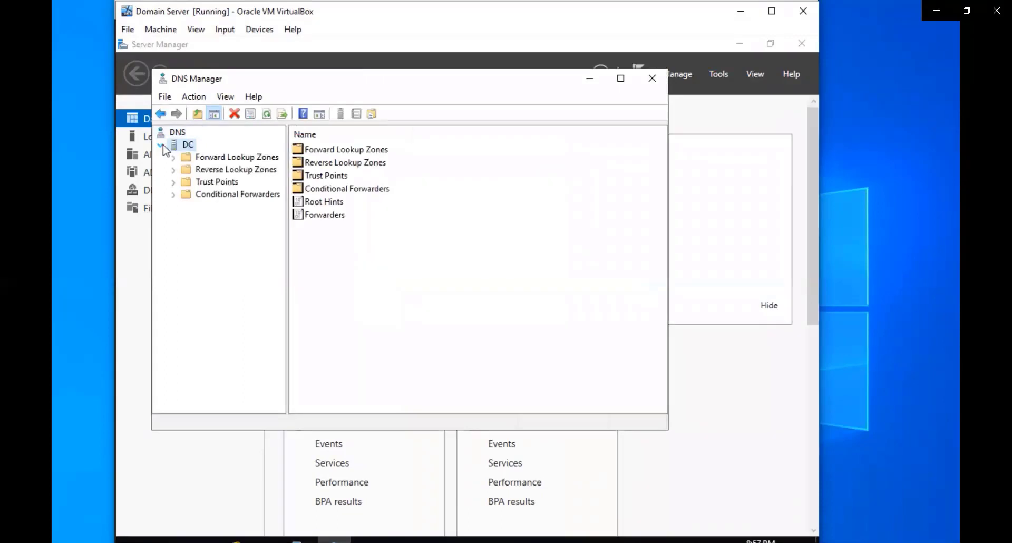
{"action": "right_click", "coordinate": [225, 172]}
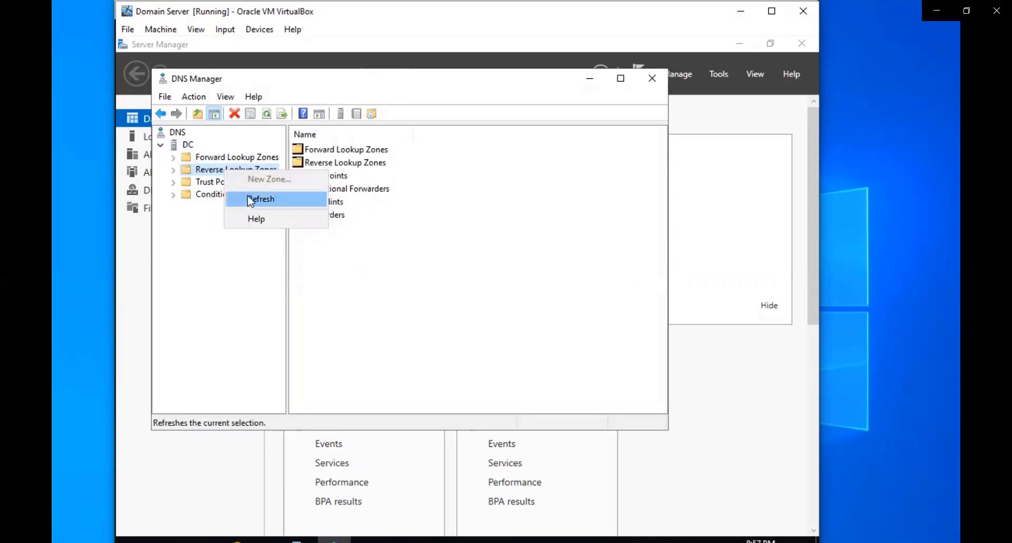
{"action": "left_click", "coordinate": [252, 199]}
{"action": "right_click", "coordinate": [233, 169]}
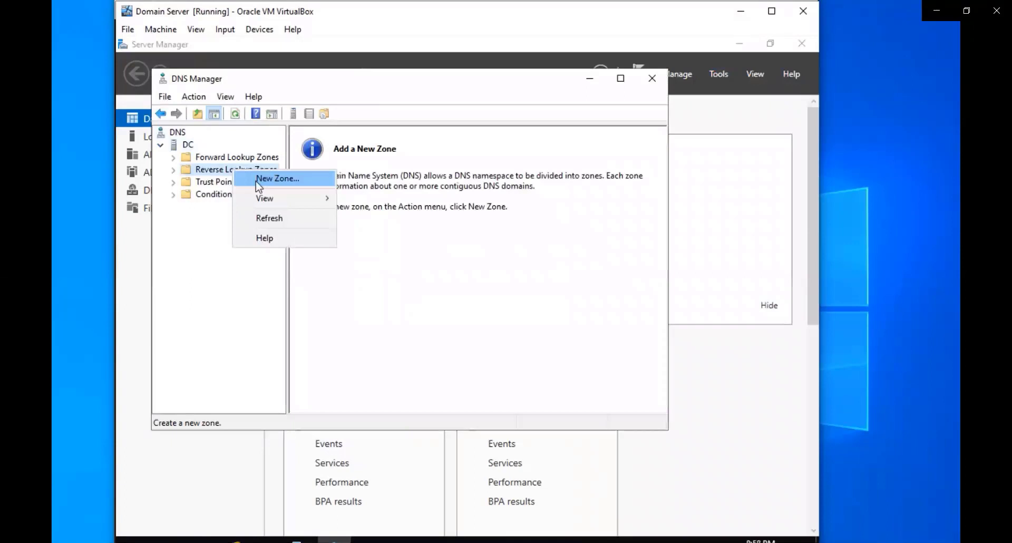
{"action": "left_click", "coordinate": [258, 180]}
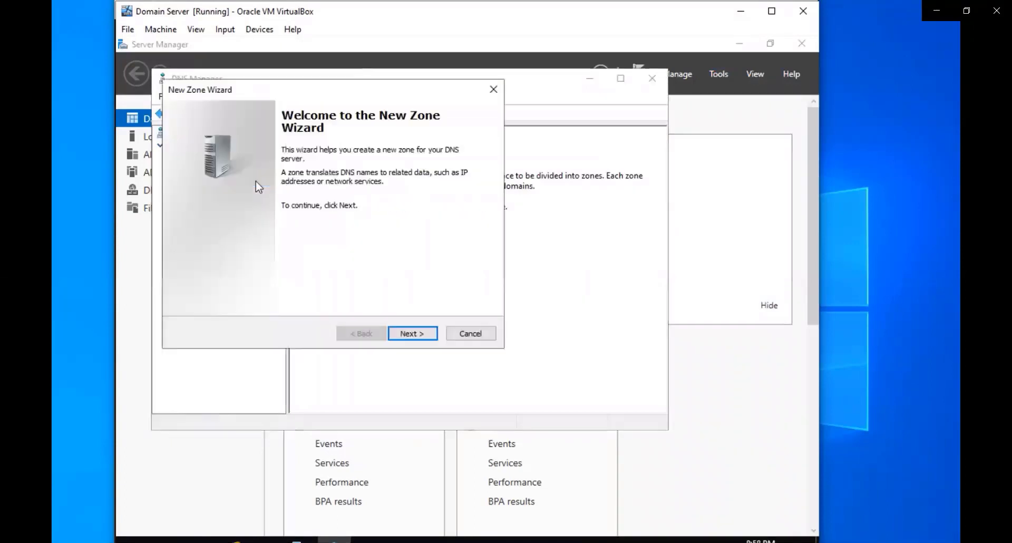
- Choose an Active Directory primary zone, domain-wide replication, and an IPv4 reverse lookup zone
{"action": "left_click", "coordinate": [428, 333]}
{"action": "left_click", "coordinate": [428, 334]}
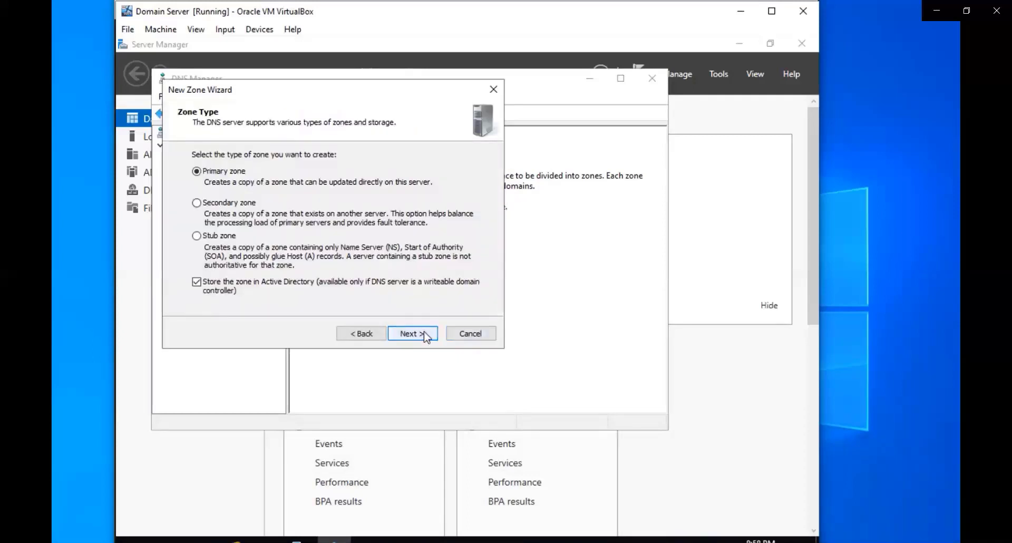
{"action": "left_click", "coordinate": [427, 337]}
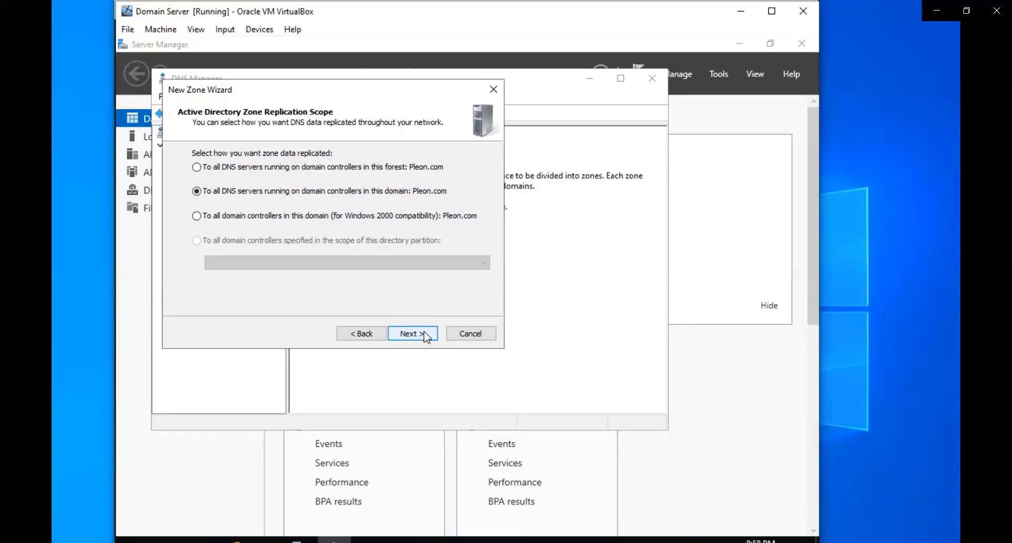
{"action": "left_click", "coordinate": [425, 336]}
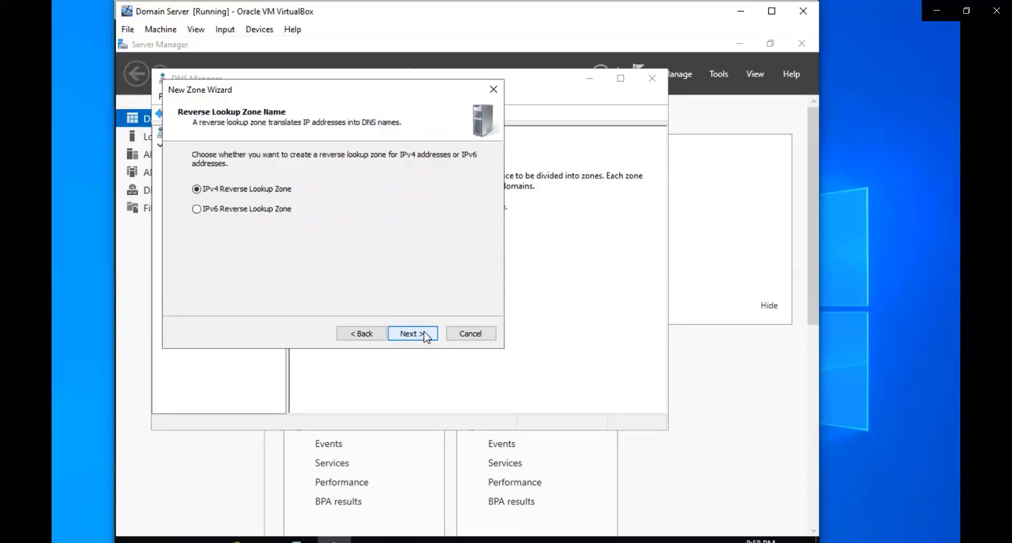
{"action": "left_click", "coordinate": [426, 337]}
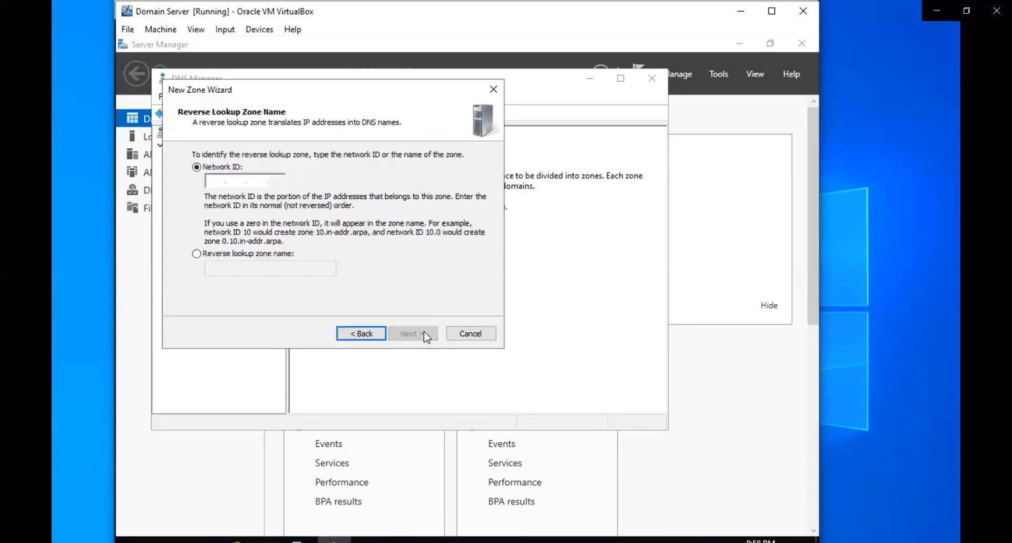
- Enter network ID 192.168.1, keep secure dynamic updates, and finish the 1.168.192.in-addr.arpa zone
{"action": "type", "text": "192 .168 ."}
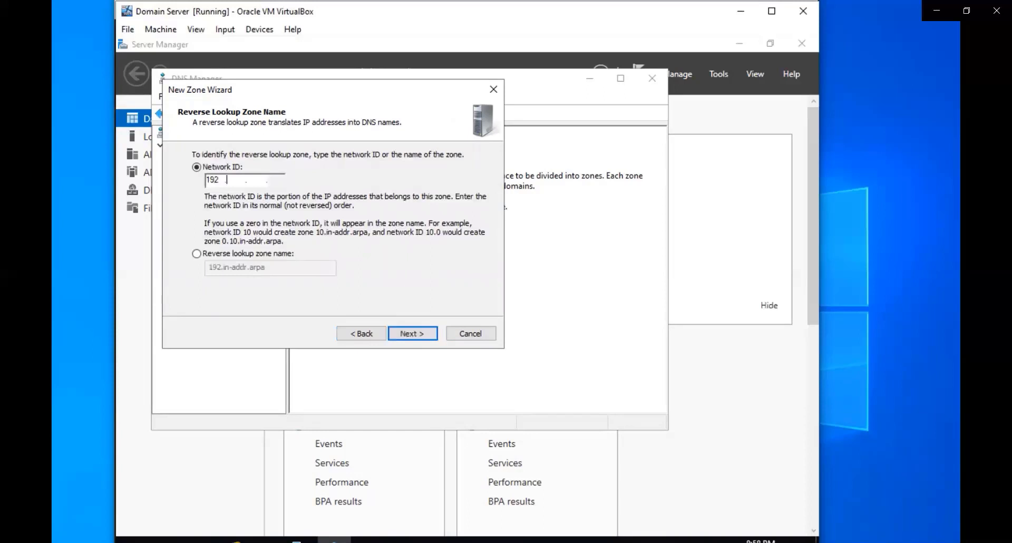
{"action": "type", "text": "10"}
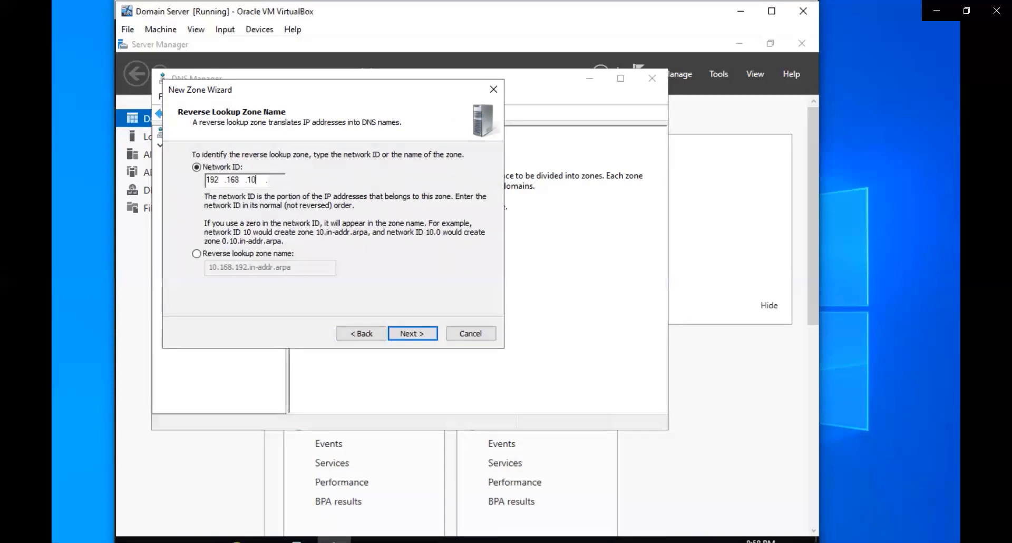
{"action": "key", "text": "BackSpace"}
{"action": "left_click", "coordinate": [412, 333]}
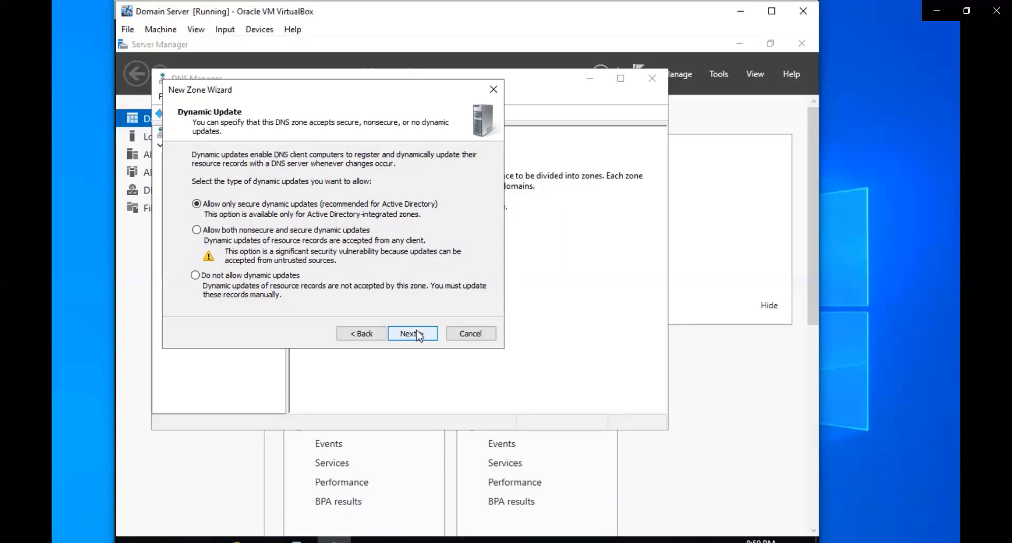
{"action": "left_click", "coordinate": [412, 334]}
{"action": "left_click", "coordinate": [412, 333]}
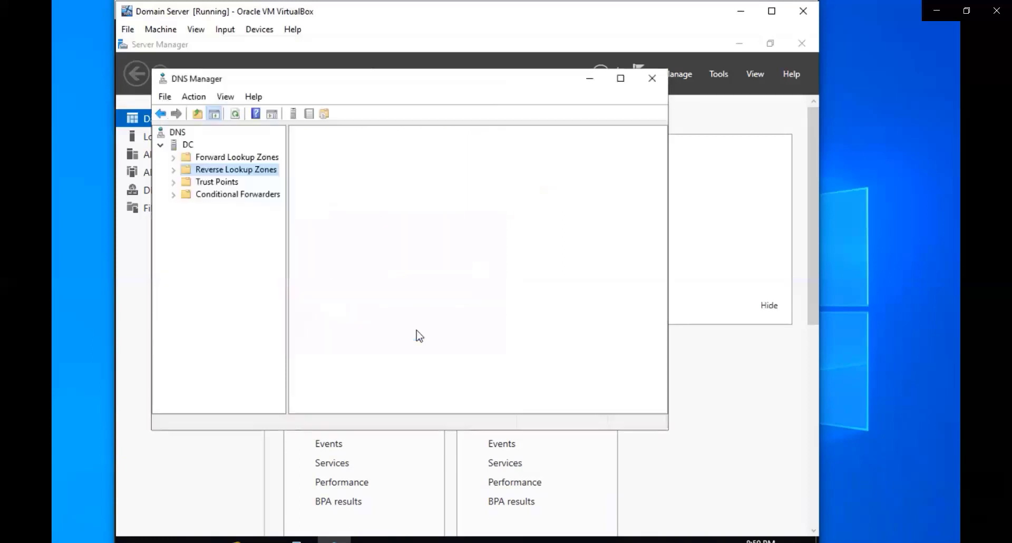
- In Pleon.com, enable 'Update associated pointer (PTR) record' on the dc host record
{"action": "left_click", "coordinate": [173, 157]}
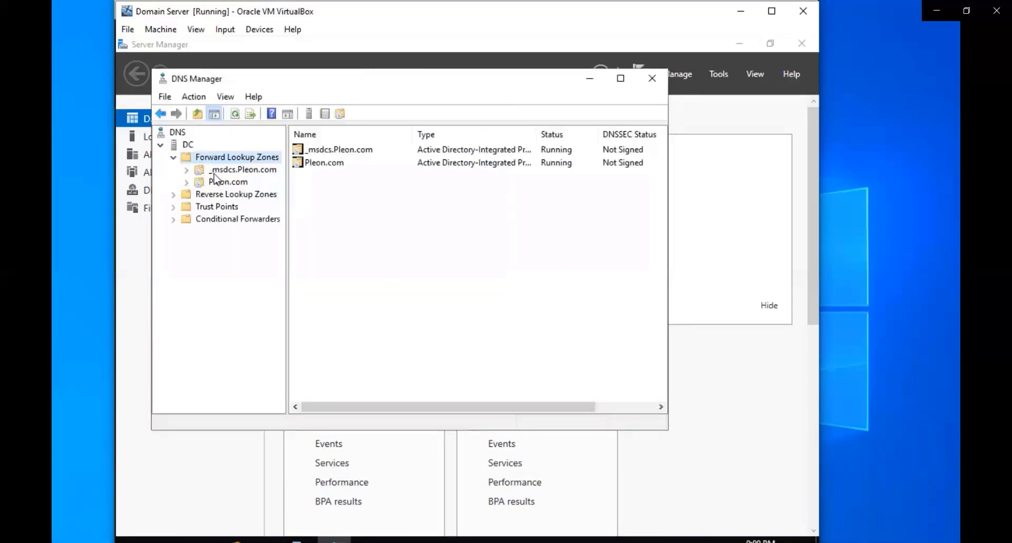
{"action": "left_click", "coordinate": [219, 183]}
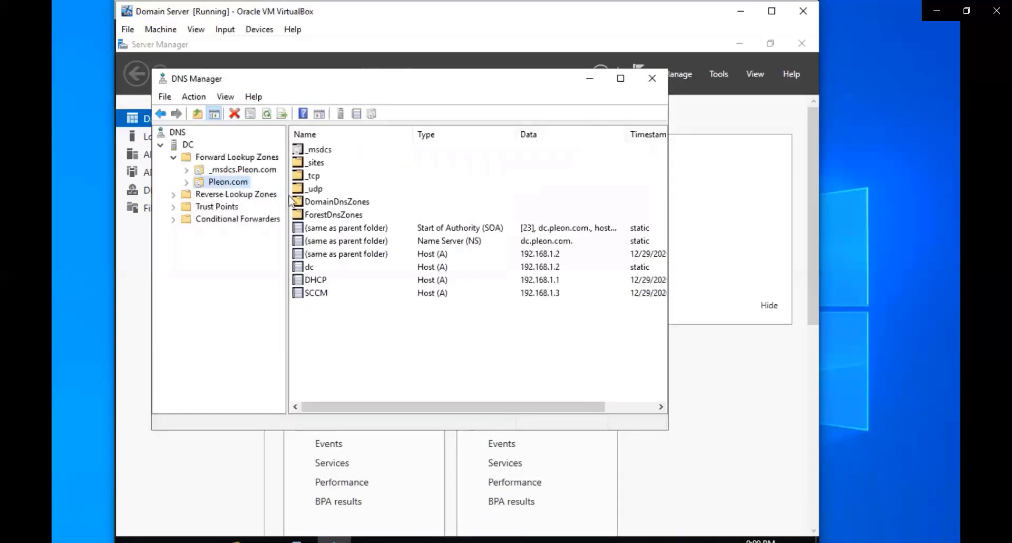
{"action": "key", "text": "Right"}
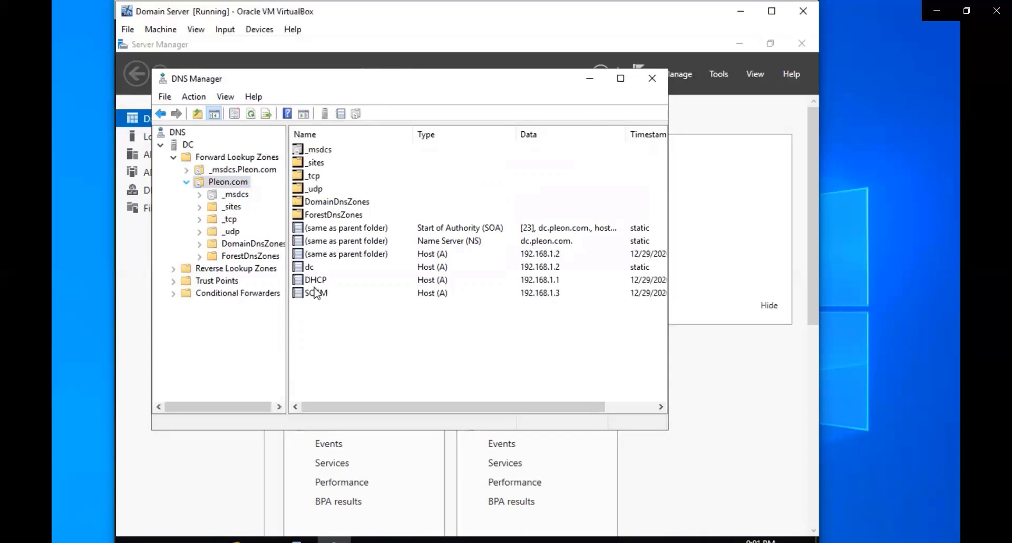
{"action": "double_click", "coordinate": [319, 269]}
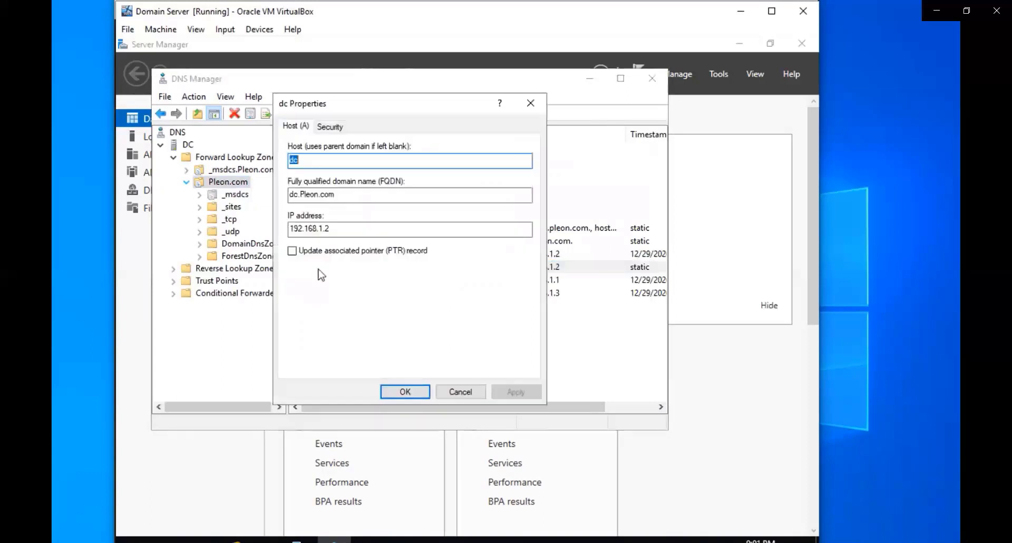
{"action": "left_click", "coordinate": [309, 252]}
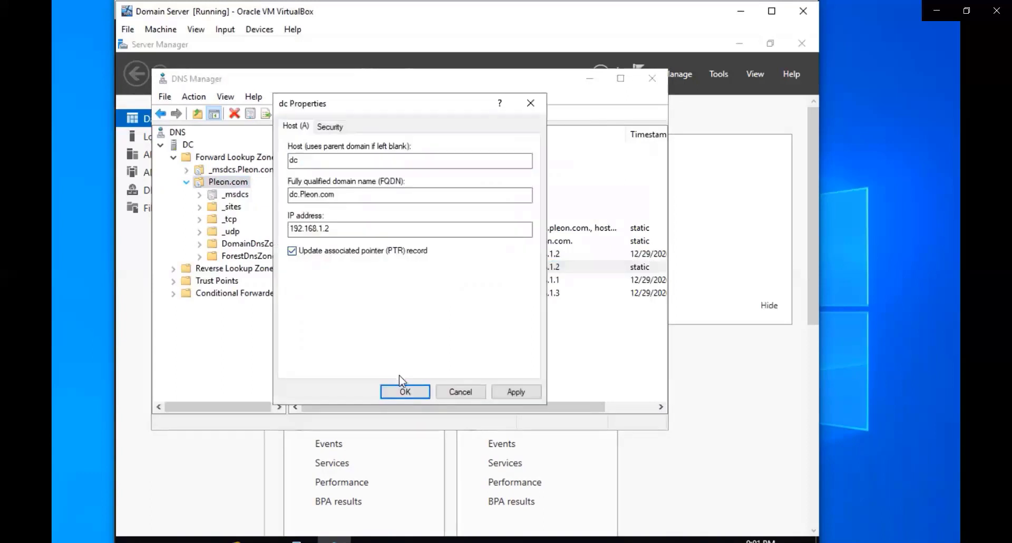
{"action": "left_click", "coordinate": [516, 393]}
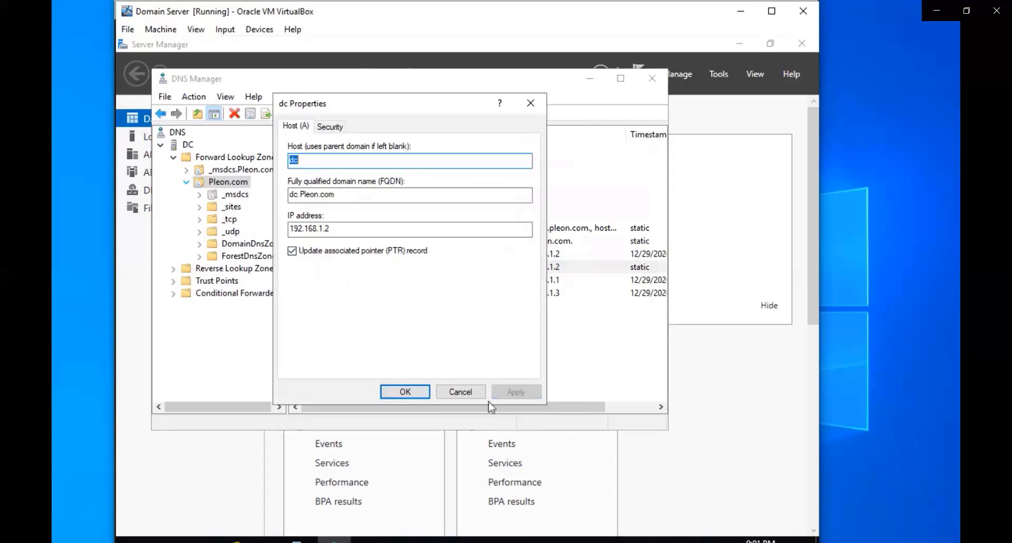
{"action": "left_click", "coordinate": [406, 393]}
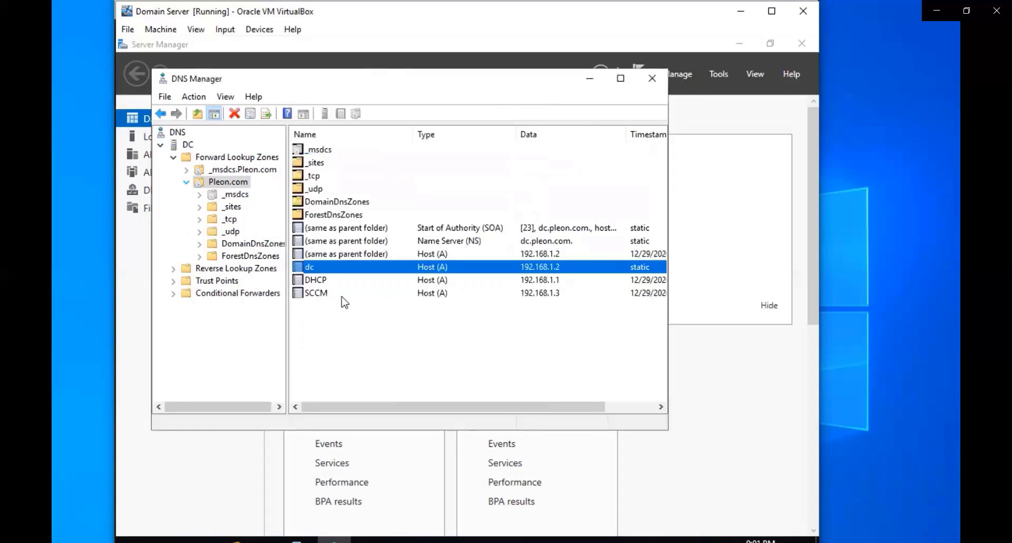
- Enable 'Update associated pointer (PTR) record' on the DHCP host record
{"action": "double_click", "coordinate": [337, 280]}
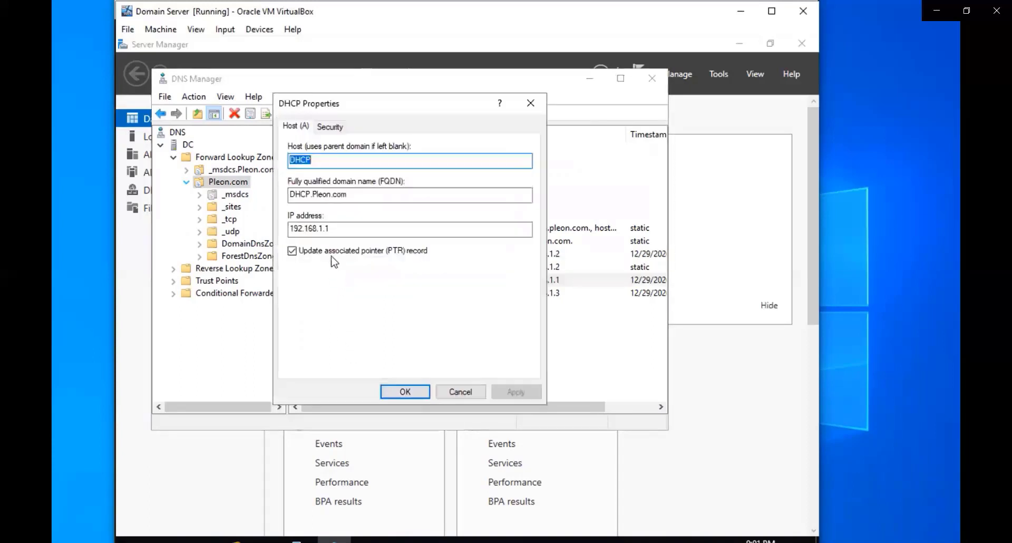
{"action": "double_click", "coordinate": [332, 257]}
{"action": "left_click", "coordinate": [514, 391]}
{"action": "left_click", "coordinate": [349, 258]}
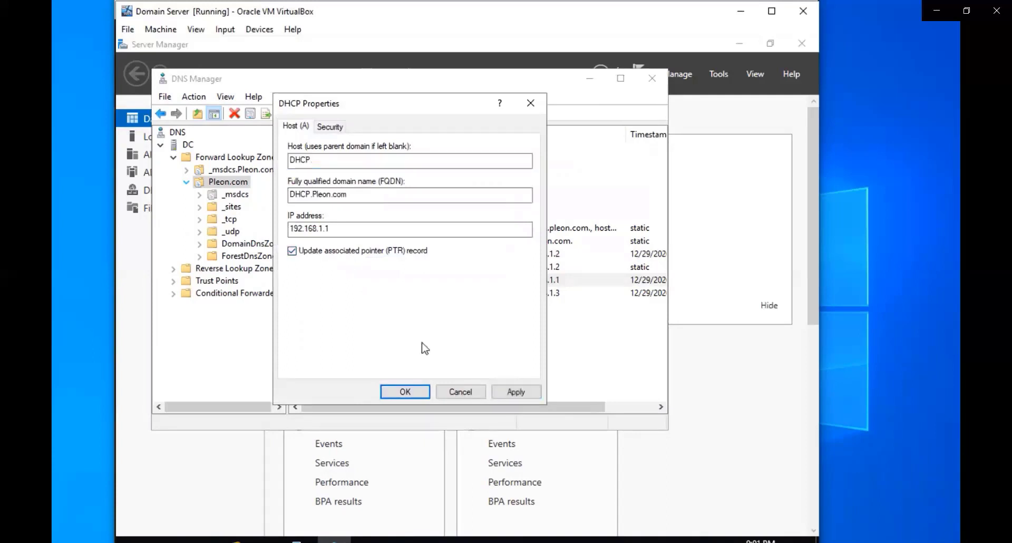
{"action": "left_click", "coordinate": [496, 393]}
{"action": "left_click", "coordinate": [404, 391]}
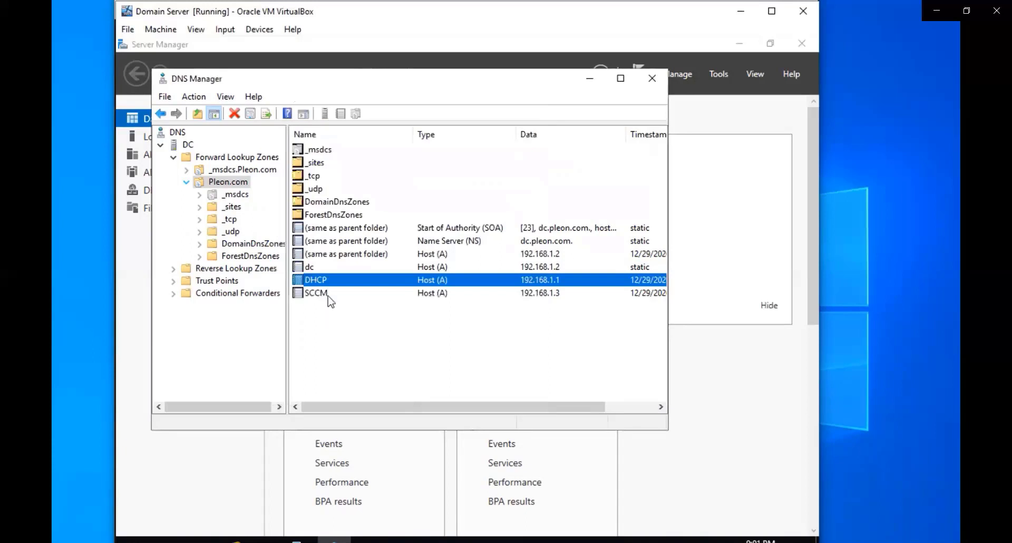
- Enable 'Update associated pointer (PTR) record' on the SCCM host record (192.168.1.3)
{"action": "double_click", "coordinate": [328, 296]}
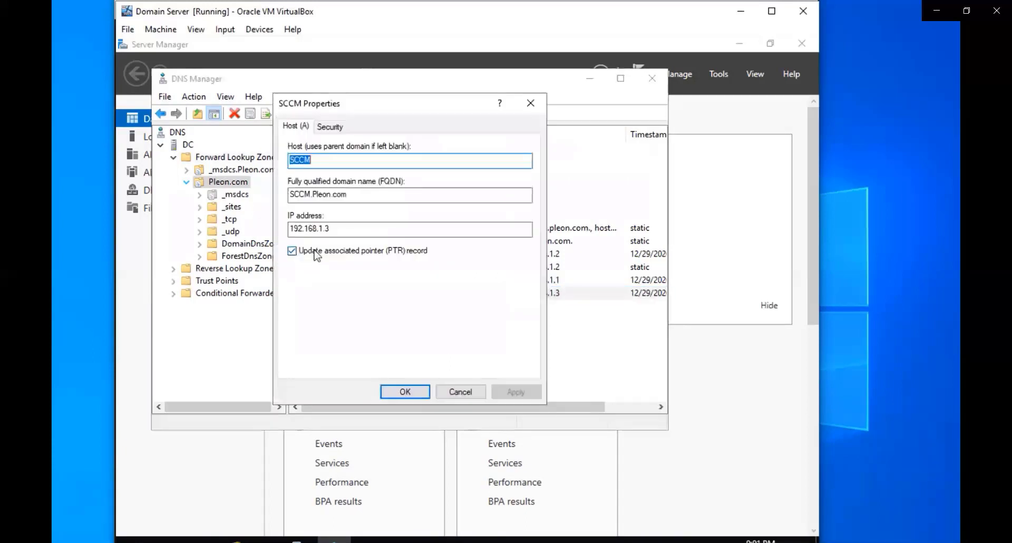
{"action": "left_click", "coordinate": [317, 252]}
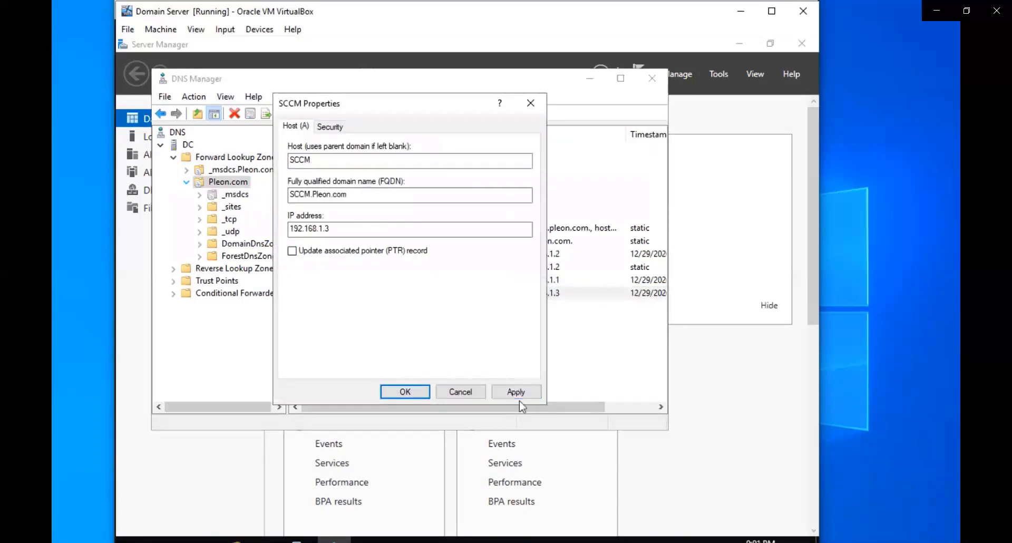
{"action": "left_click", "coordinate": [517, 399]}
{"action": "left_click", "coordinate": [328, 254]}
{"action": "left_click", "coordinate": [515, 392]}
{"action": "left_click", "coordinate": [418, 395]}
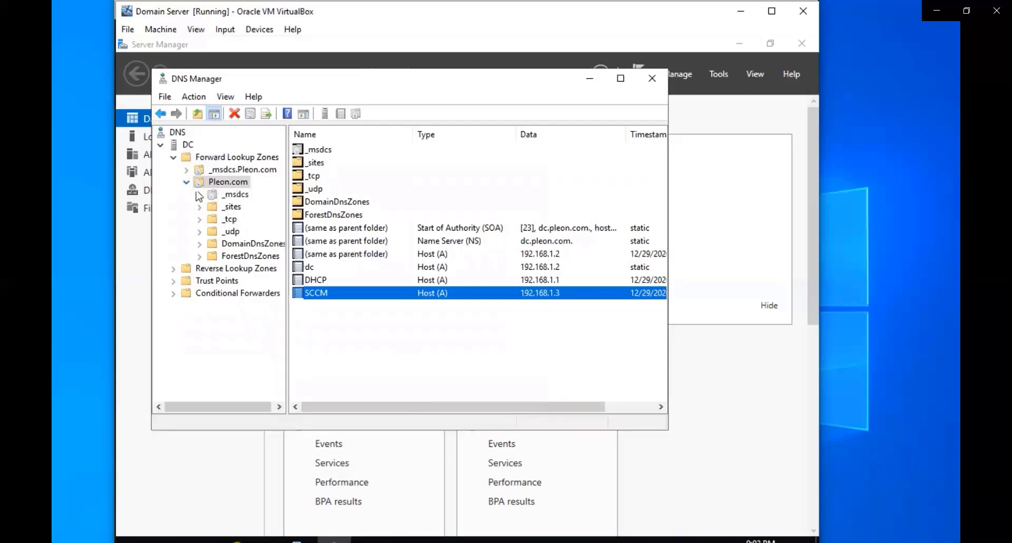
- Open the 1.168.192.in-addr.arpa zone and refresh it to show the new PTR records
{"action": "left_click", "coordinate": [174, 268]}
{"action": "left_click", "coordinate": [223, 281]}
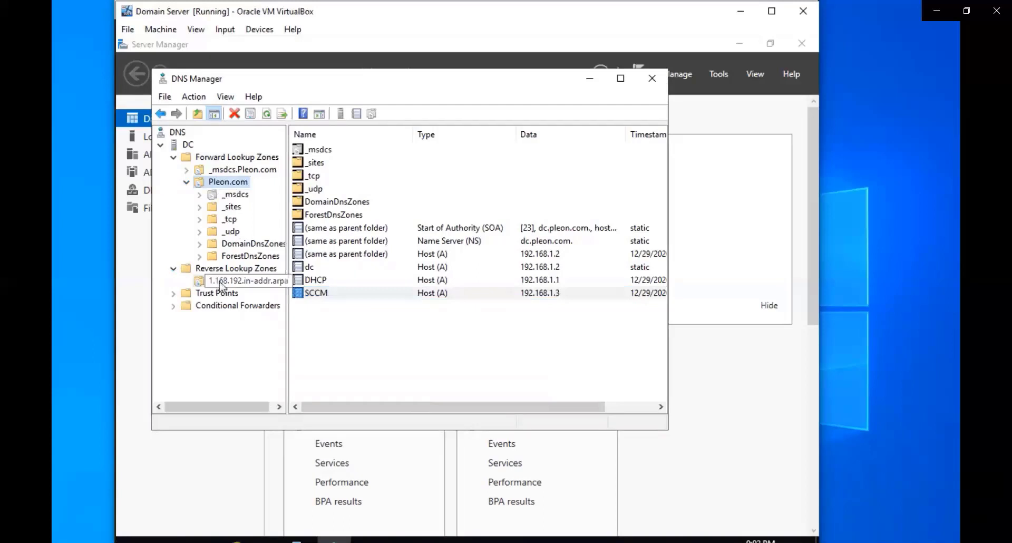
{"action": "left_click", "coordinate": [267, 115]}
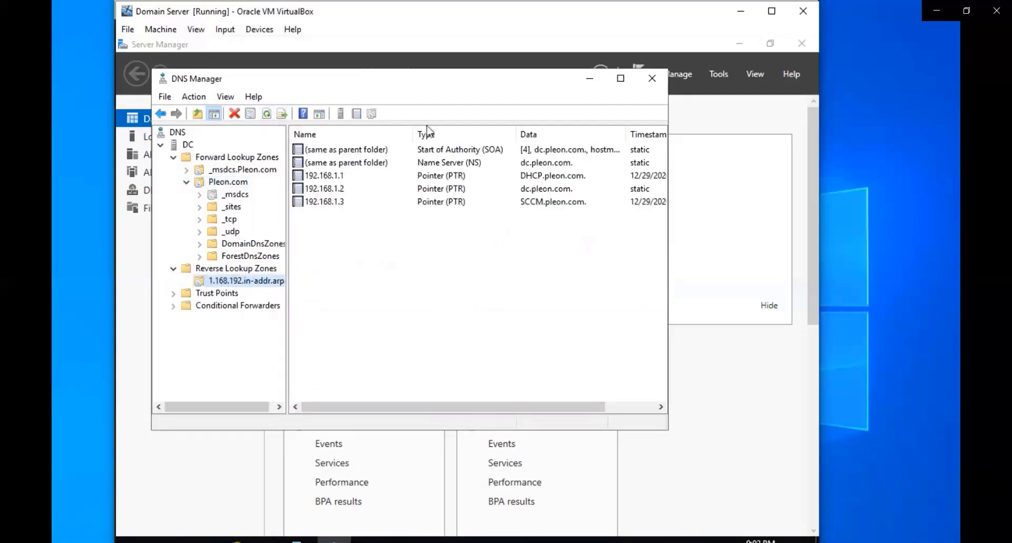